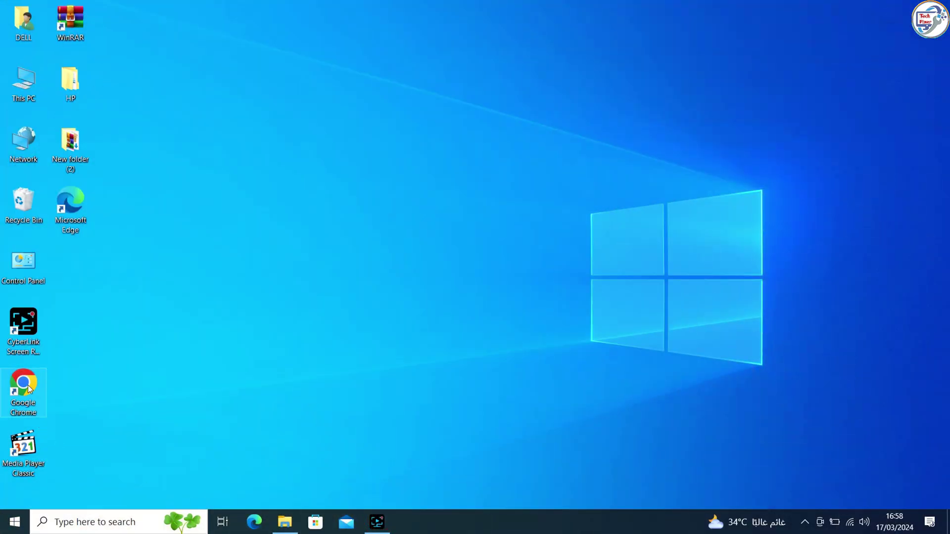
Search Google in Chrome for 'hp laserjet pro m4103fdw driver' and mark the official HP result
double_click(28, 385)
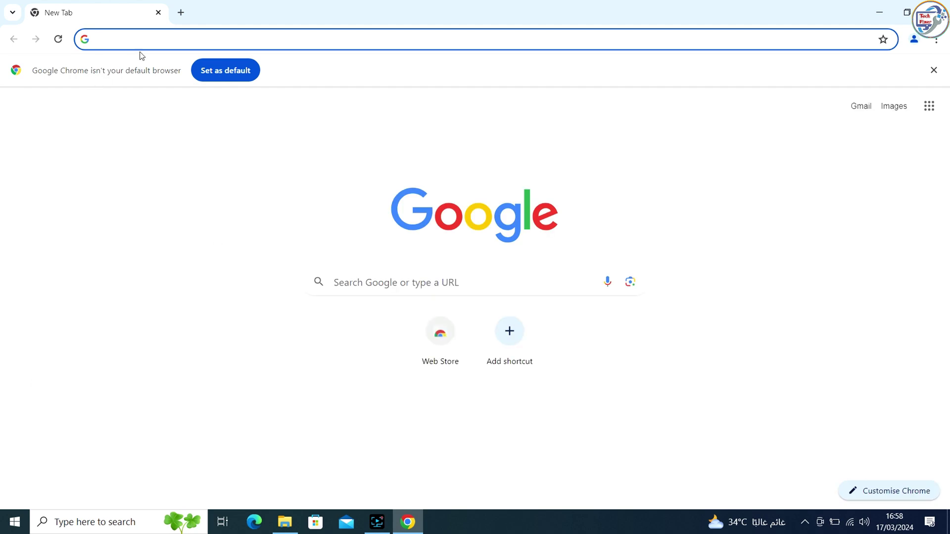
left_click(143, 38)
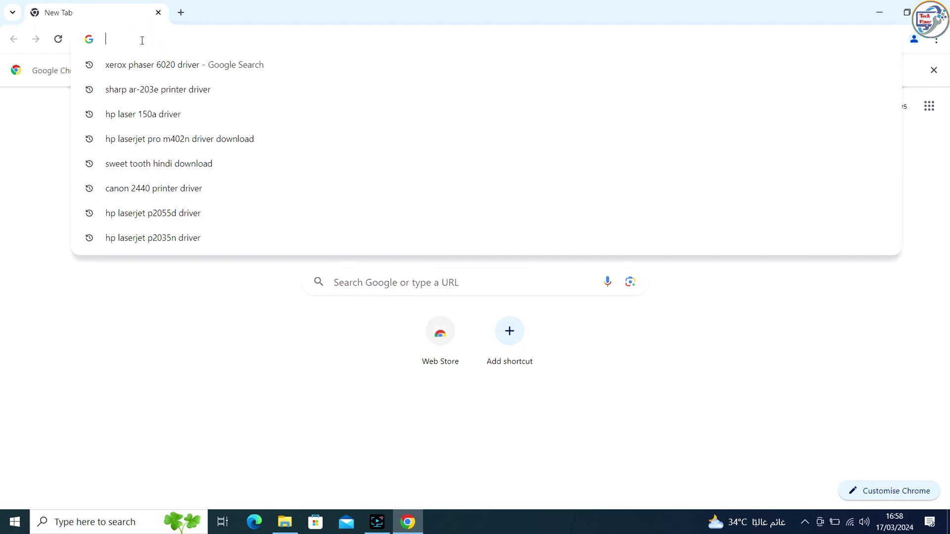
type("hp ")
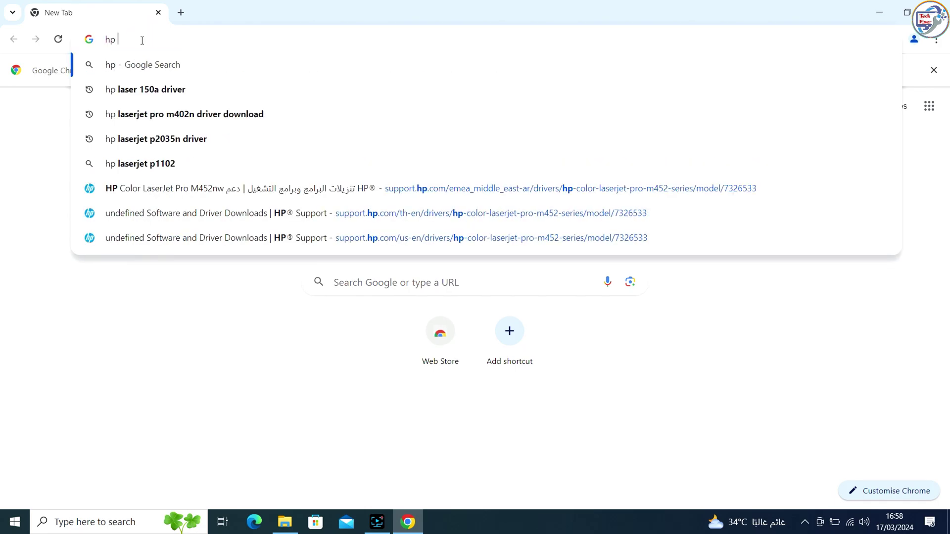
type("laserjet")
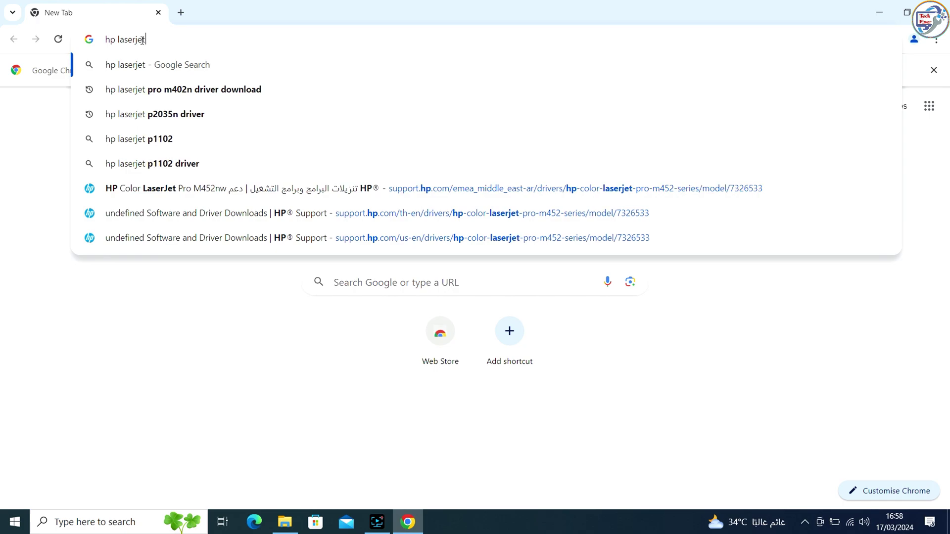
type(" pro m")
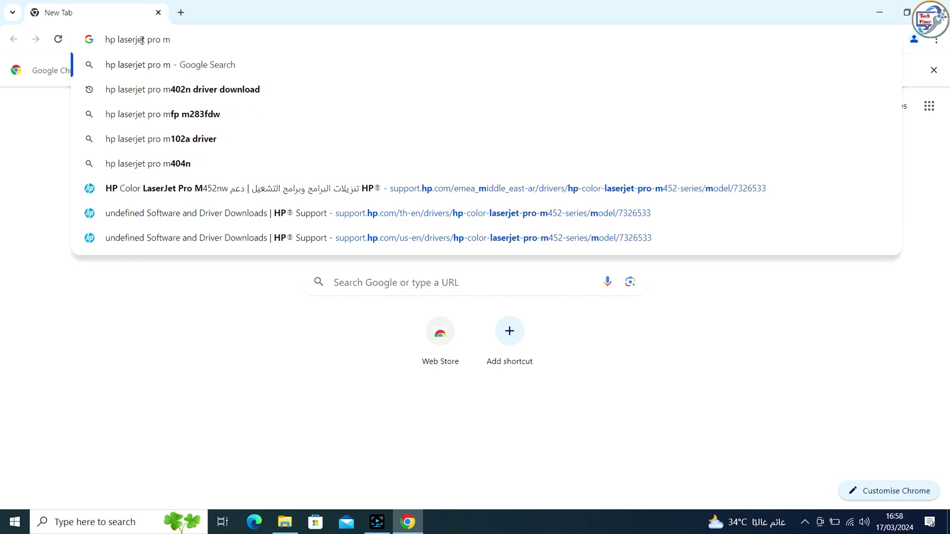
type("4103")
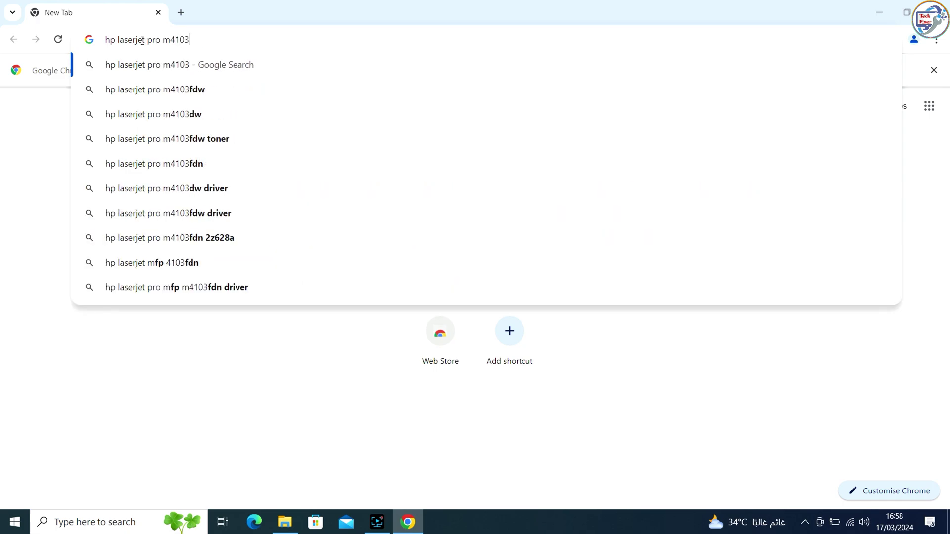
type("fdw d")
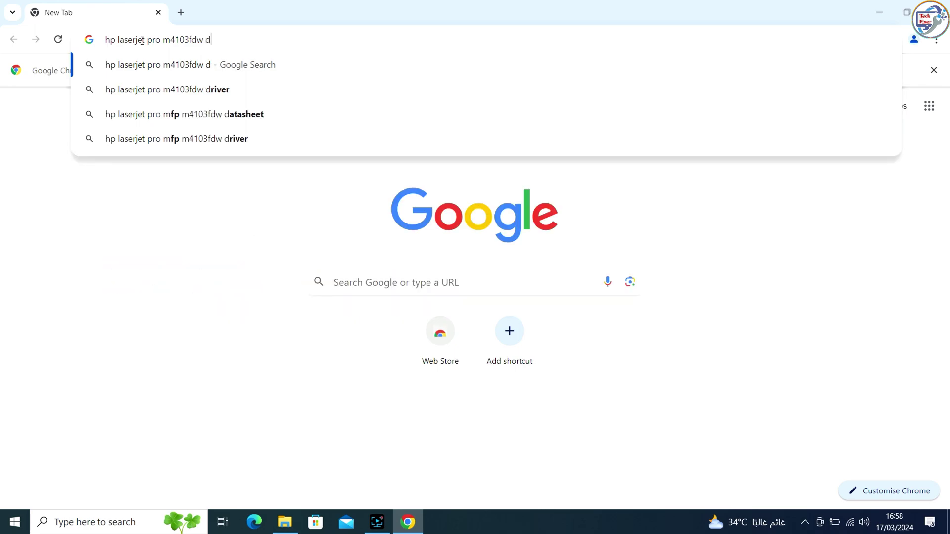
type("river")
key("Return")
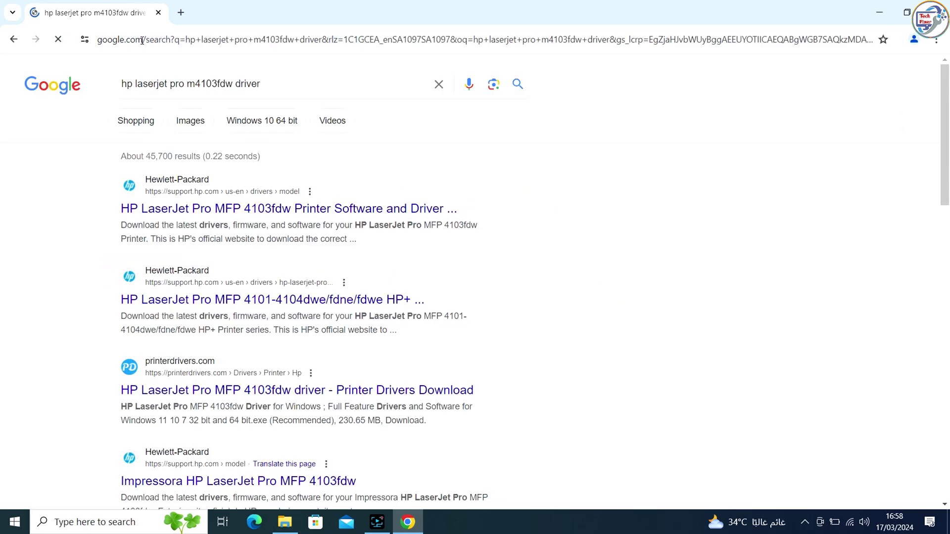
left_click_drag(96, 215, 301, 227)
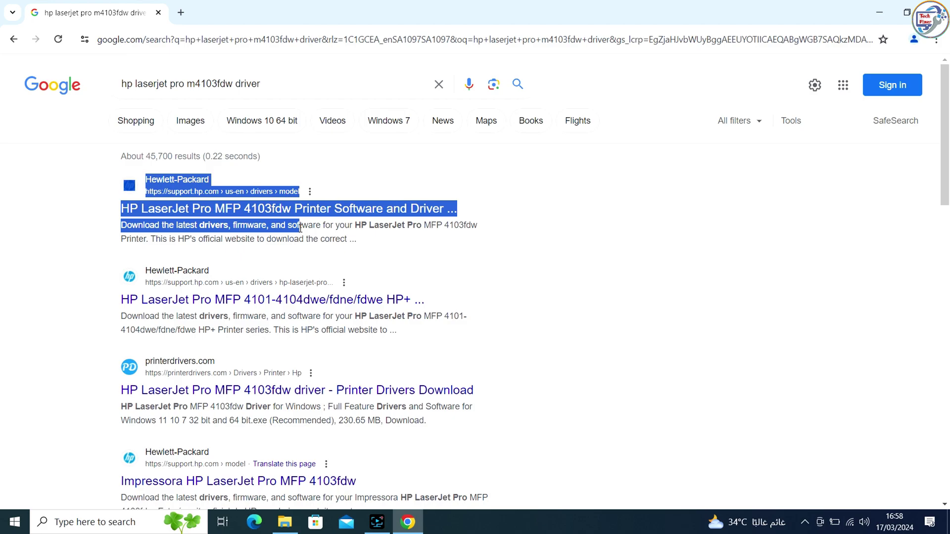
On HP's 4103fdw driver page, accept cookies and download the recommended 231 MB HPEasyStart package
left_click(208, 209)
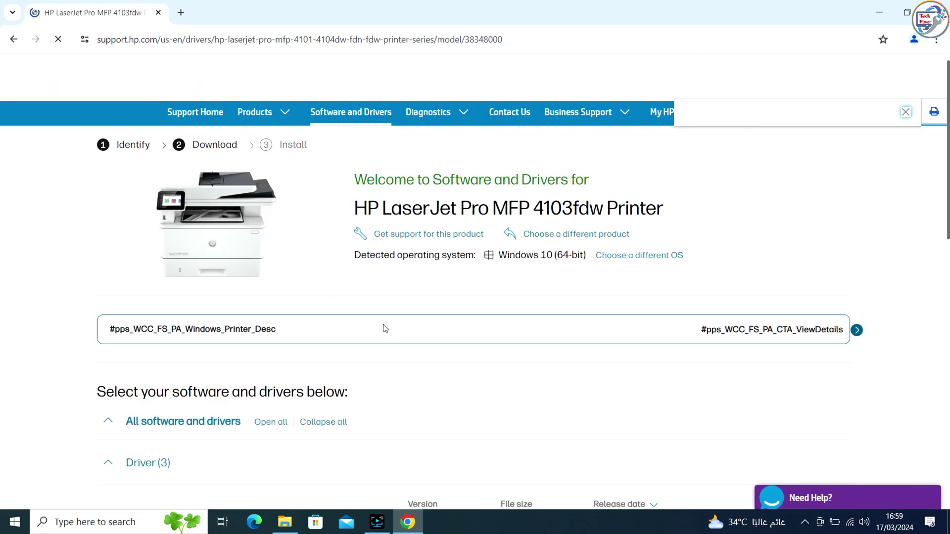
scroll(369, 338, "down", 3)
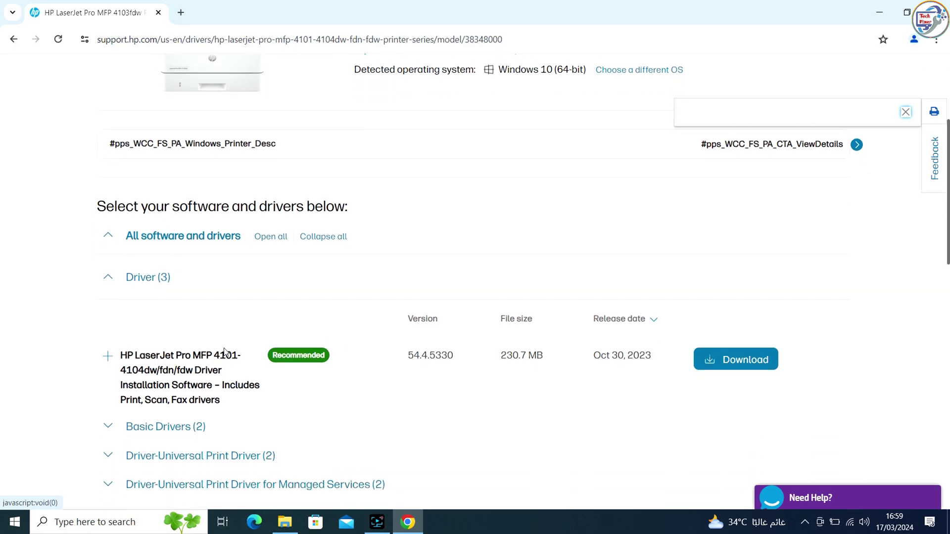
left_click_drag(228, 410, 156, 375)
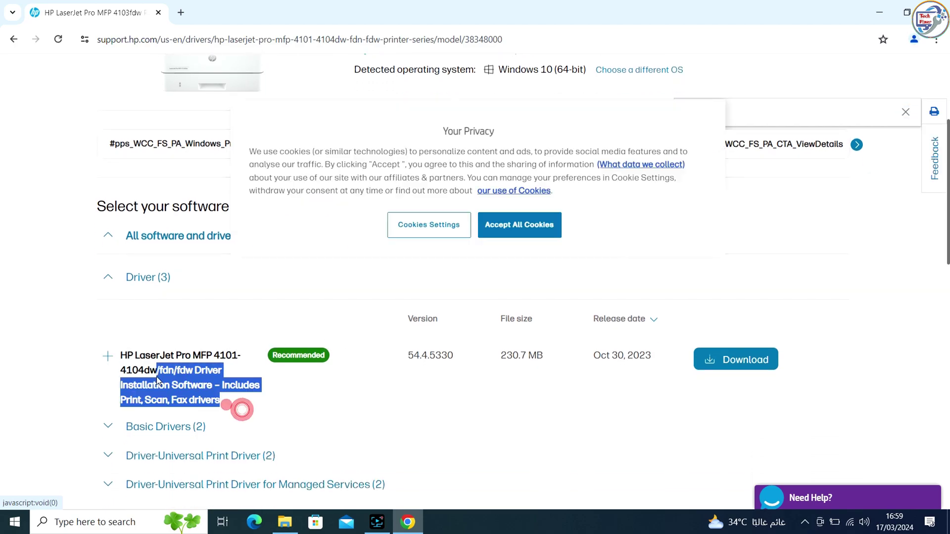
left_click(149, 346)
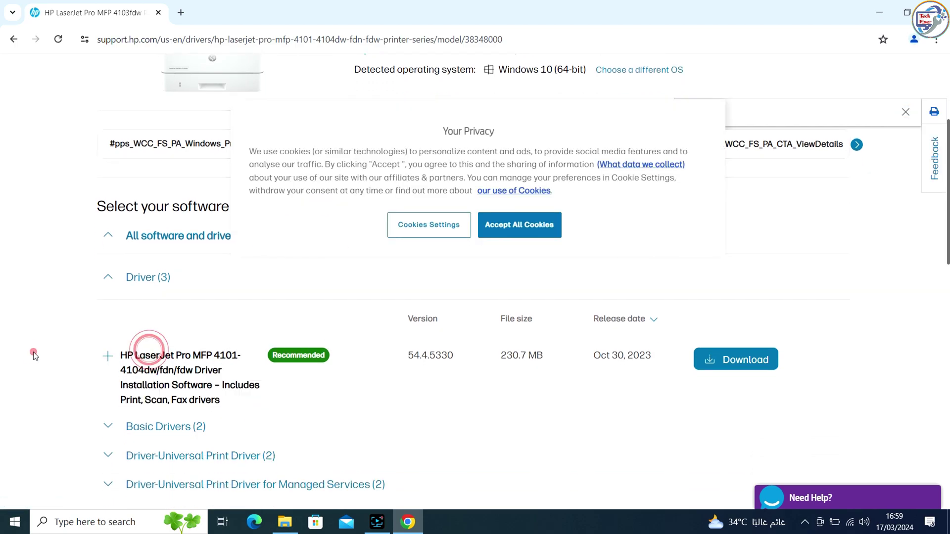
left_click(538, 227)
left_click(743, 361)
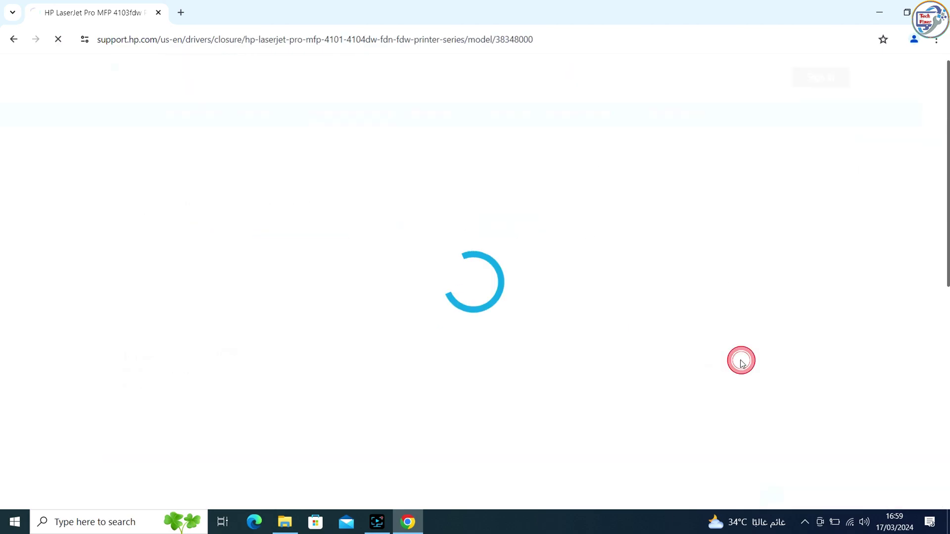
left_click(891, 40)
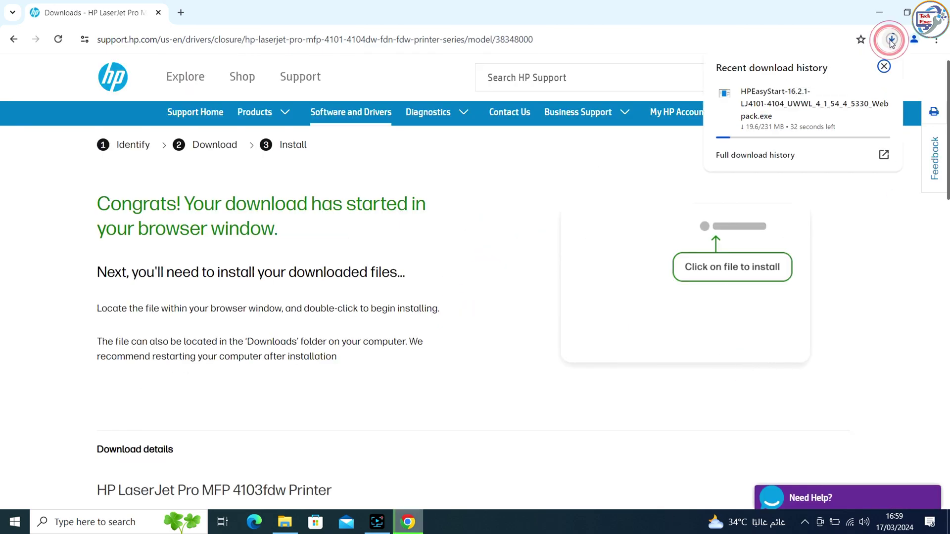
Run the HPEasyStart .exe from Downloads via the download history, then minimize Chrome and Explorer
left_click(780, 154)
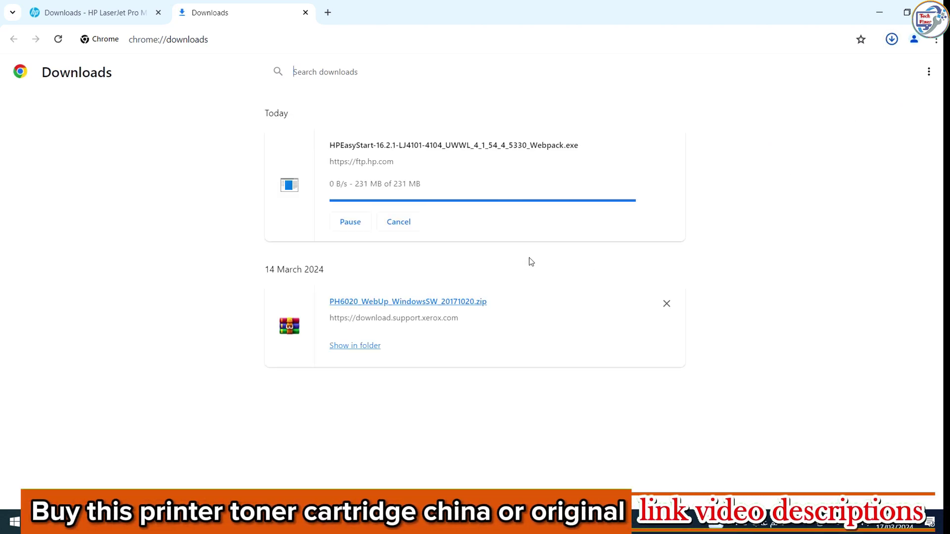
left_click(353, 190)
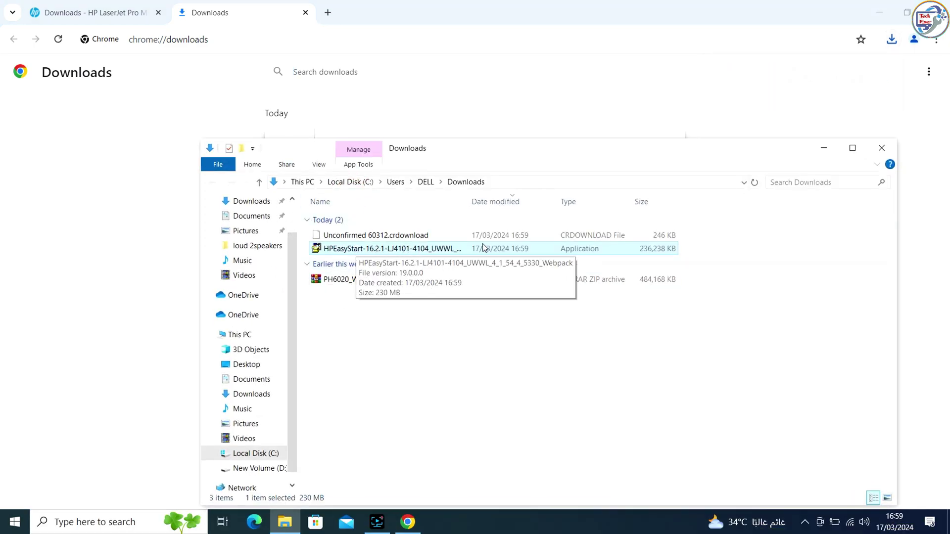
double_click(405, 250)
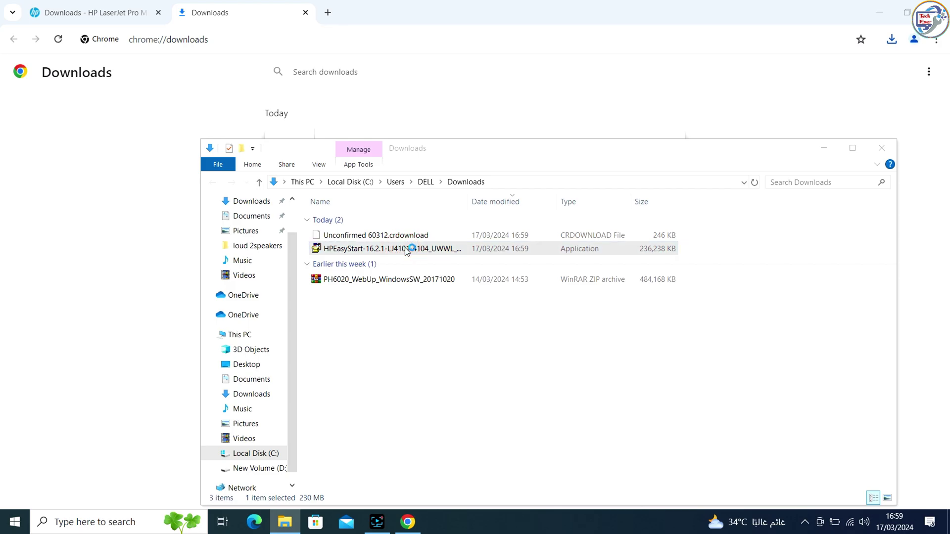
left_click(881, 13)
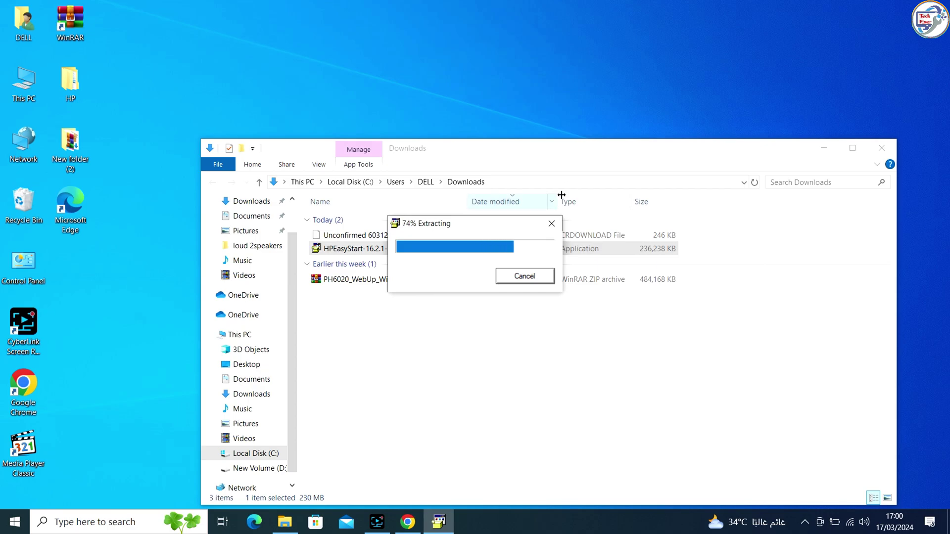
left_click(823, 147)
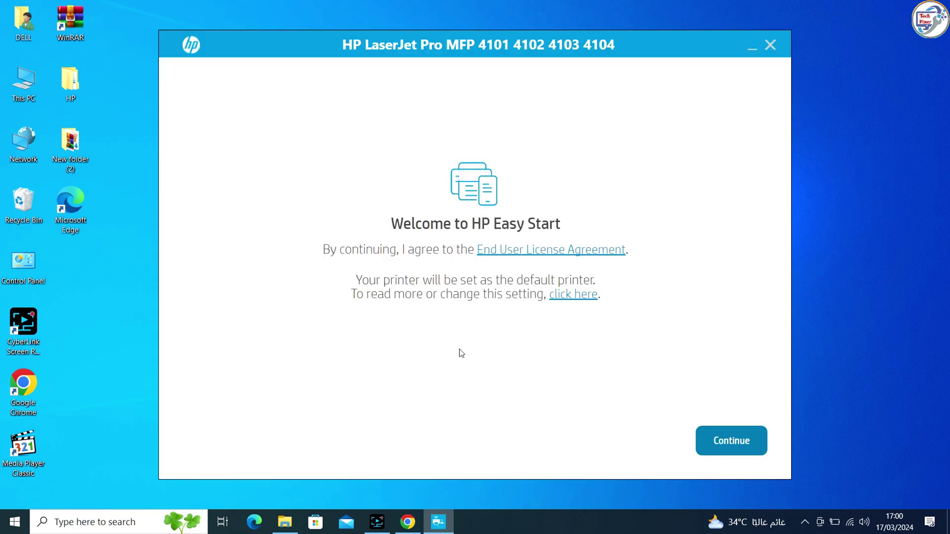
Accept the license, decline data sharing, join RST 5G Wi-Fi, and continue with the found printer
left_click(721, 436)
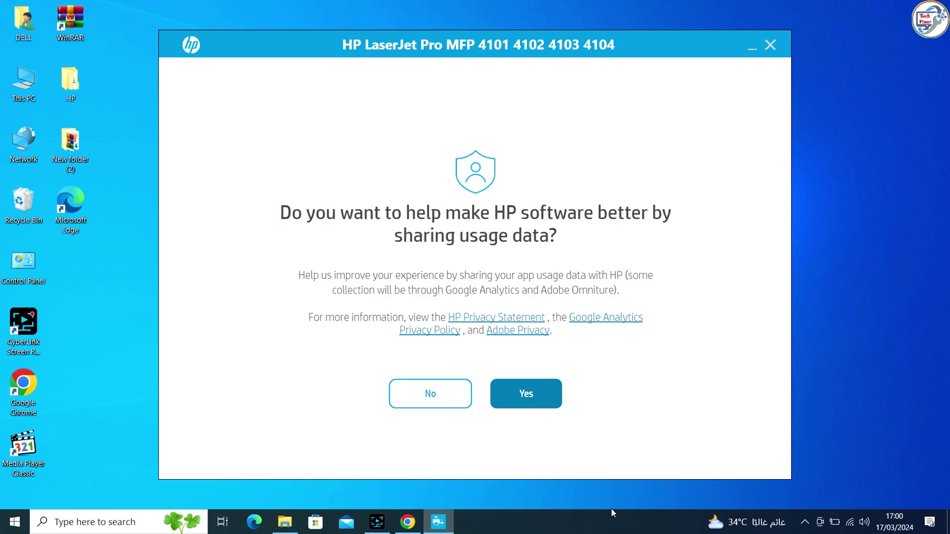
left_click(419, 392)
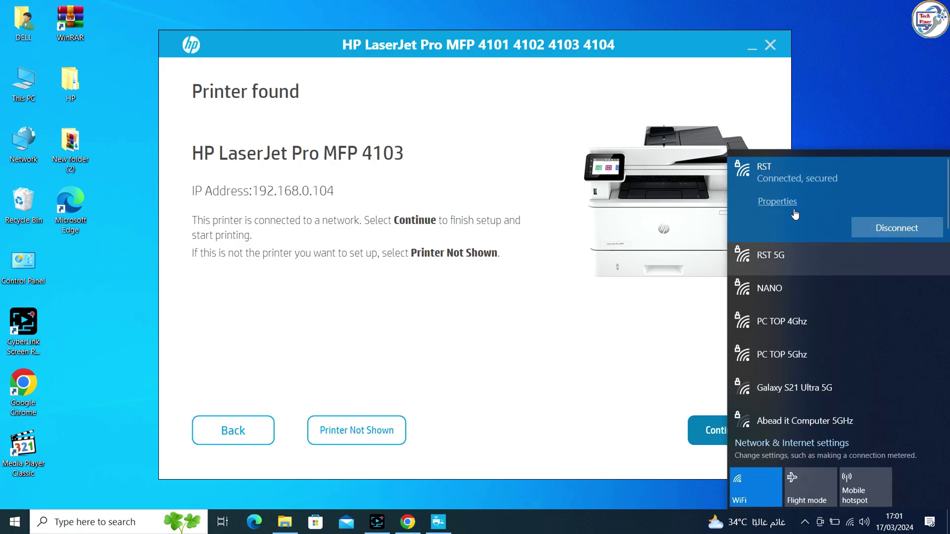
left_click(779, 257)
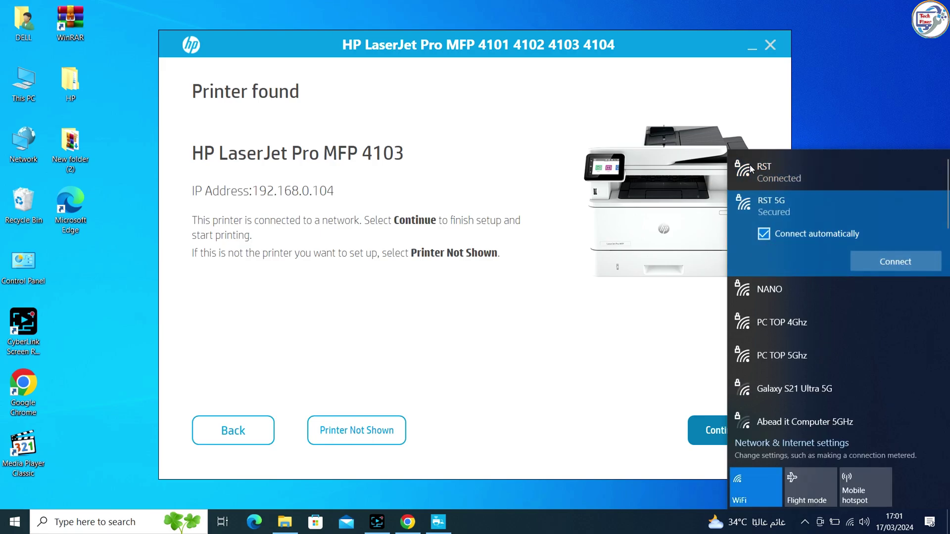
left_click(888, 264)
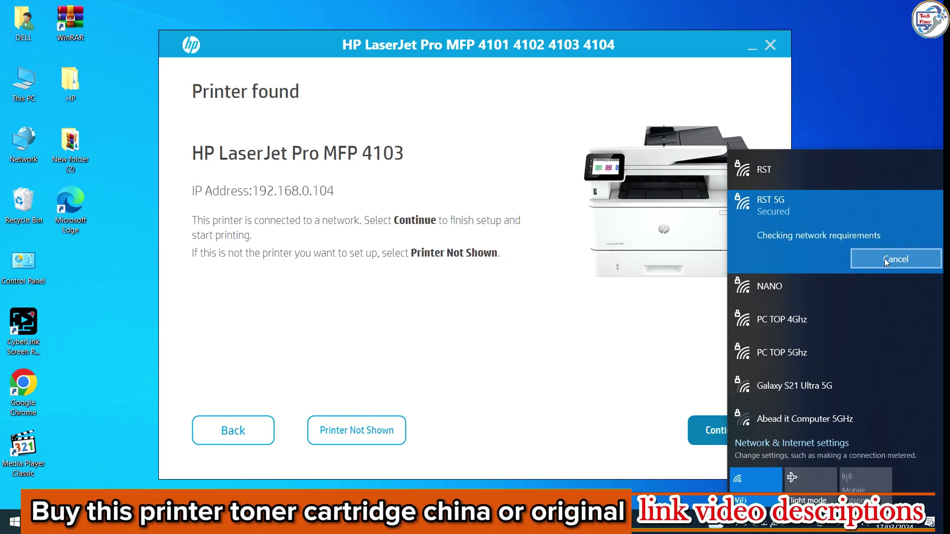
left_click(885, 115)
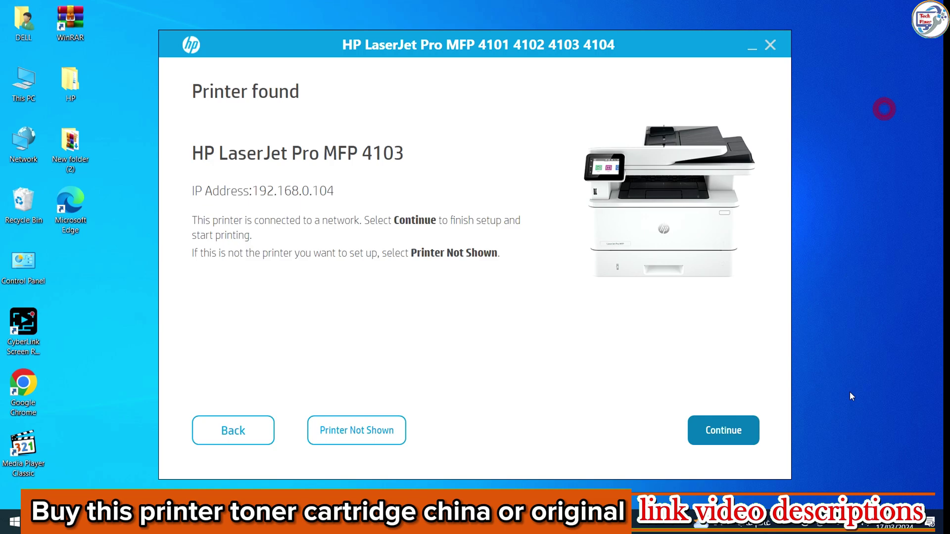
left_click(724, 431)
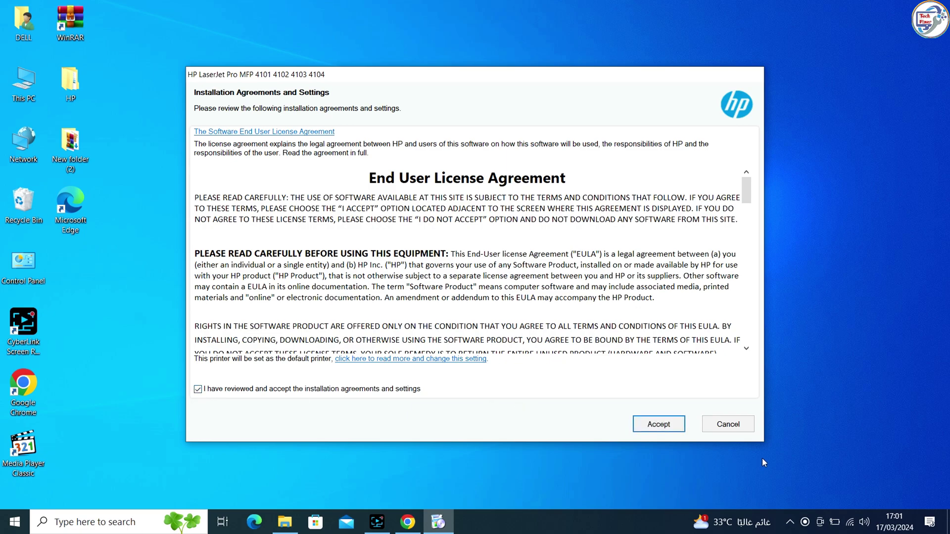
Accept the installation agreements and choose No Thanks for Printer Analytics
left_click(669, 427)
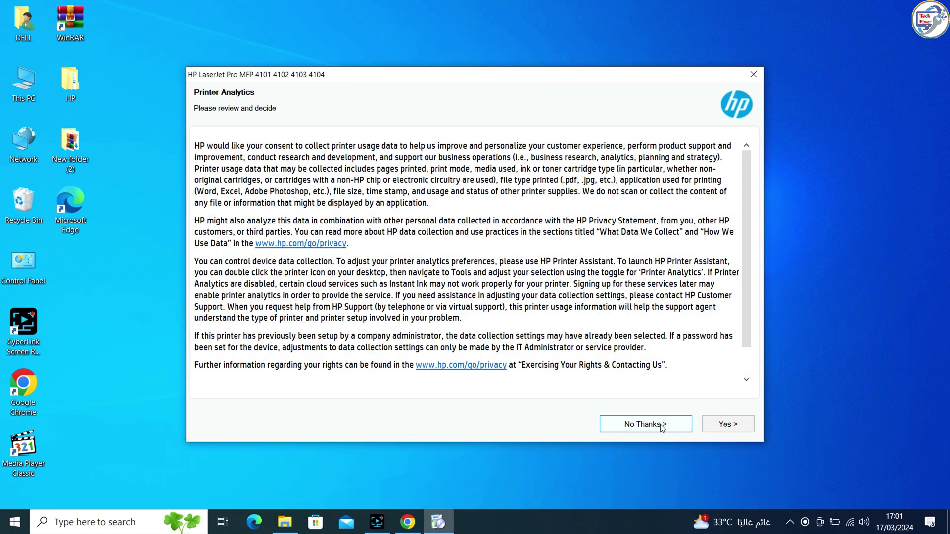
left_click(645, 424)
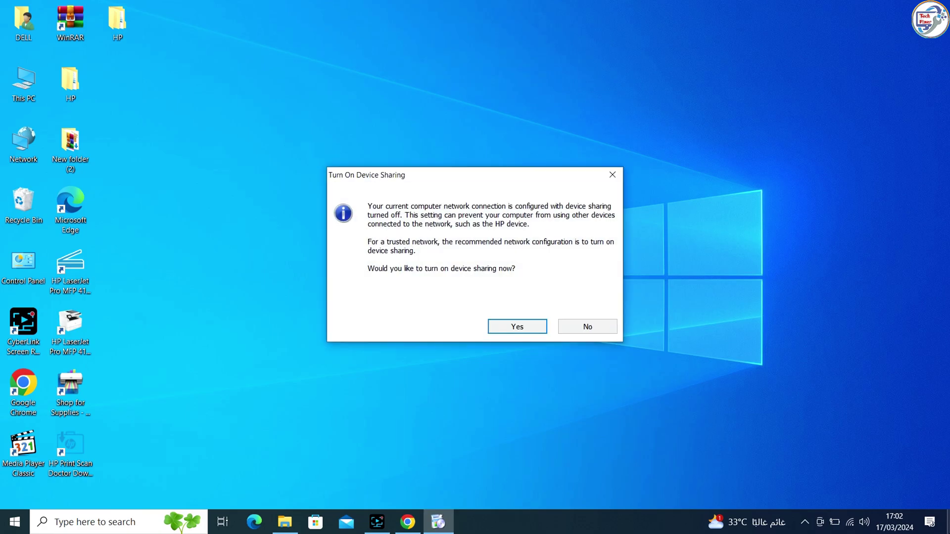
Answer Yes to Turn On Device Sharing and let the network device installation run
left_click(517, 327)
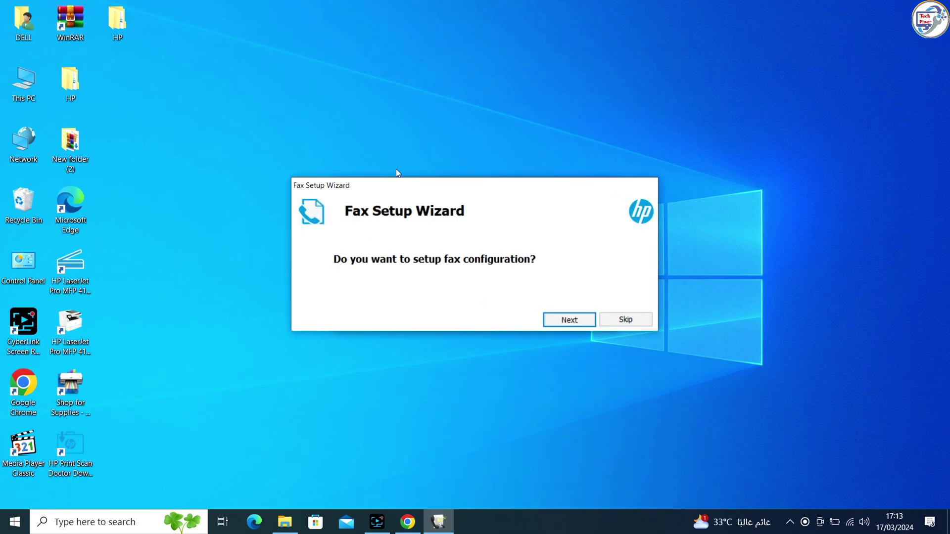
Skip the Fax Setup Wizard and refresh the desktop while device setup continues
left_click(625, 319)
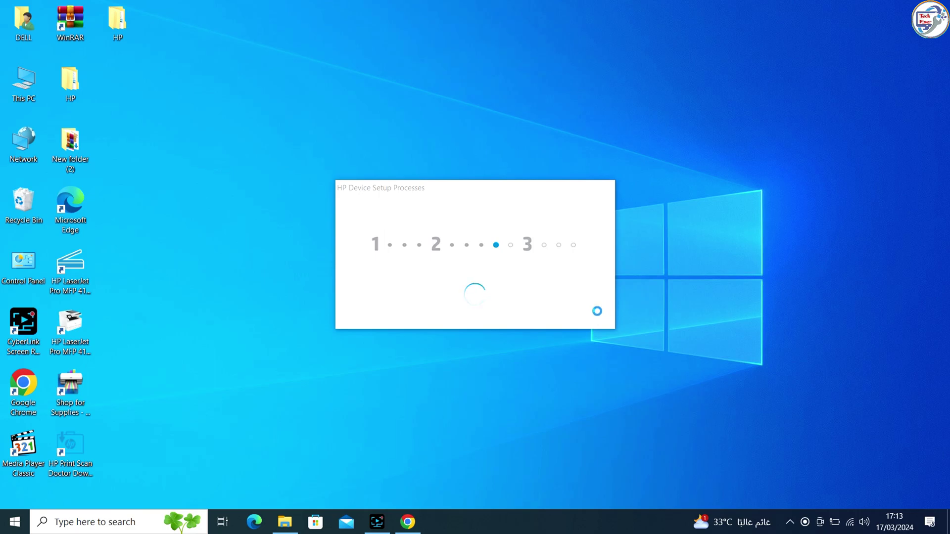
right_click(819, 202)
left_click(839, 250)
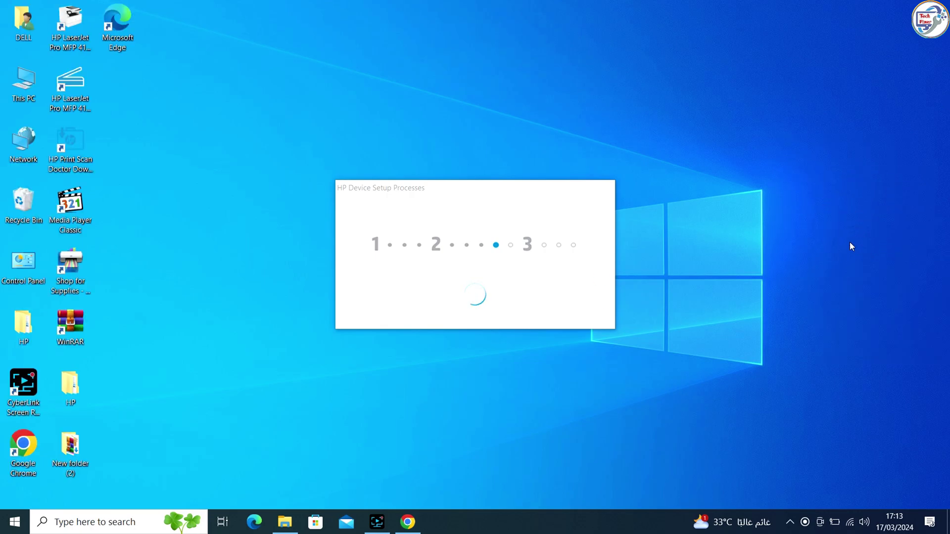